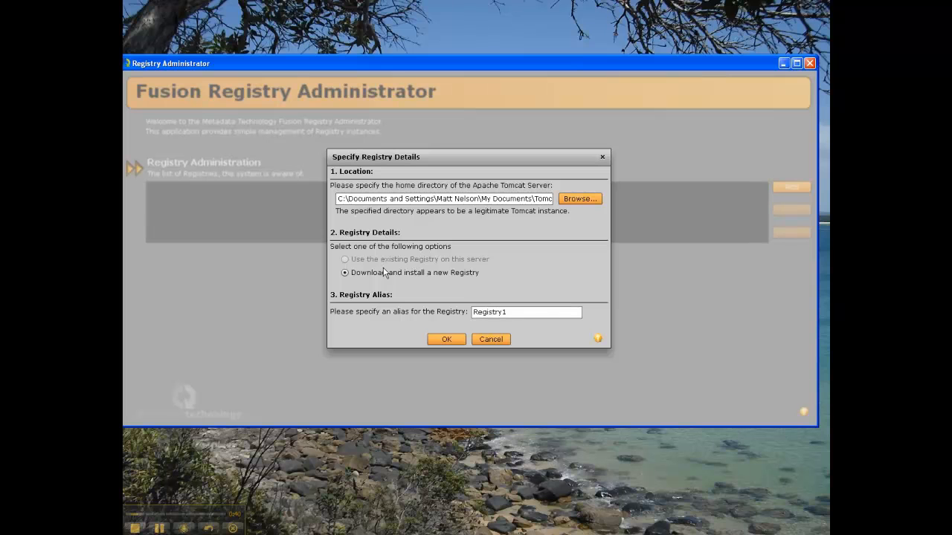
# Replace the new registry's alias with 'Demo Registry'
pyautogui.doubleClick(497, 311)
pyautogui.write('D')
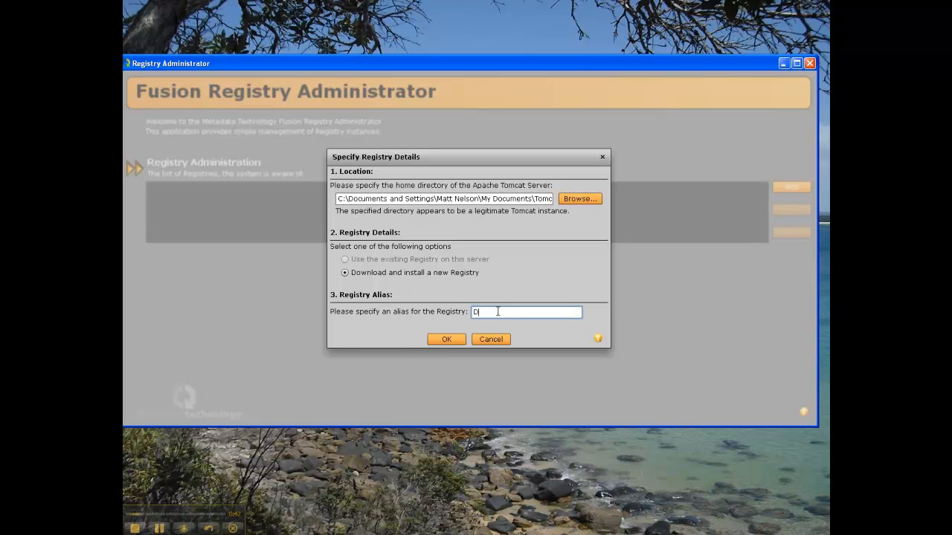
pyautogui.write('emo Registry')
# Confirm the registry details and let the Demo Registry download run to 100%
pyautogui.click(446, 339)
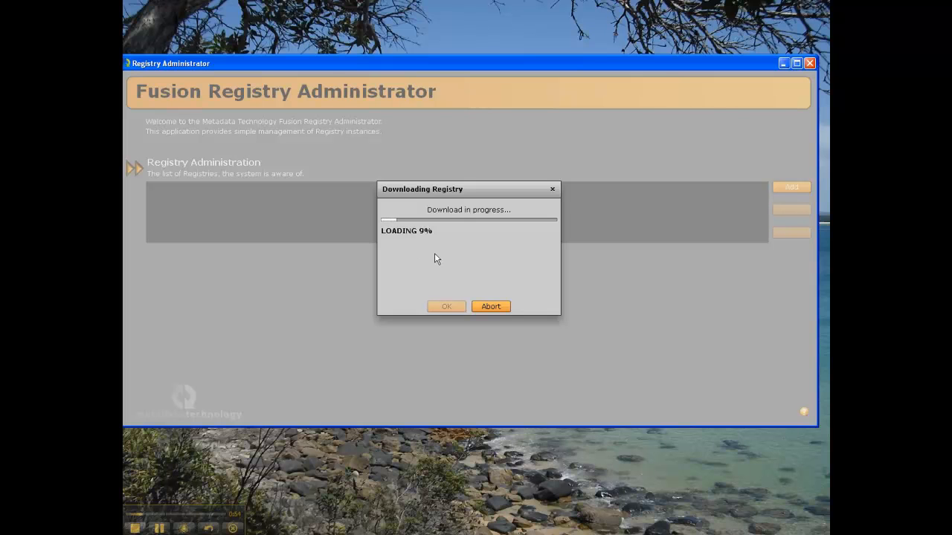
pyautogui.moveTo(462, 195); pyautogui.dragTo(445, 159)
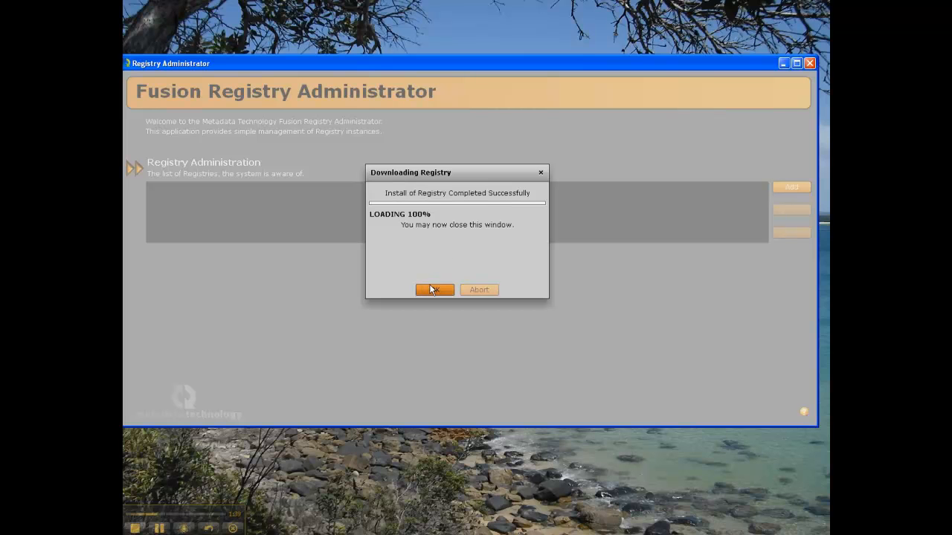
# Dismiss the install message and open Demo Registry's Database settings through Manage
pyautogui.click(433, 289)
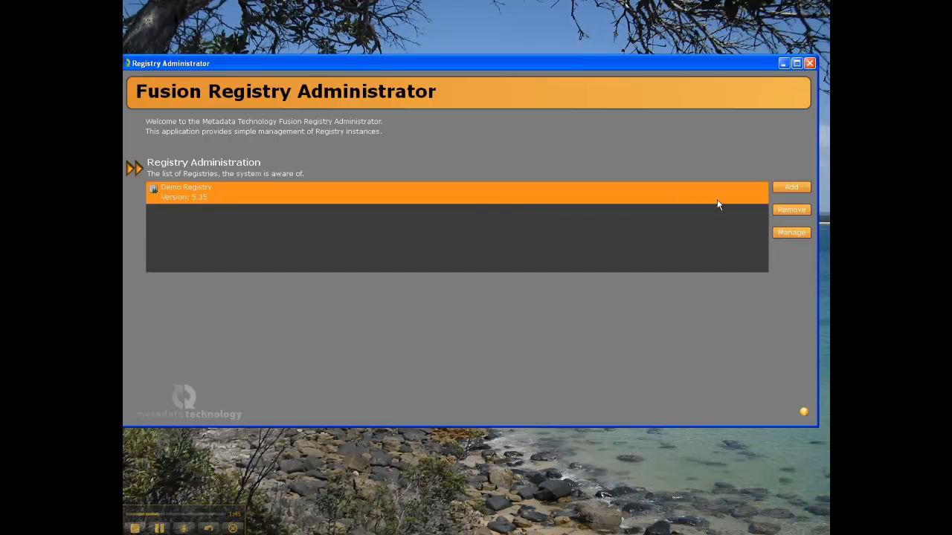
pyautogui.click(794, 232)
pyautogui.moveTo(275, 65); pyautogui.dragTo(285, 66)
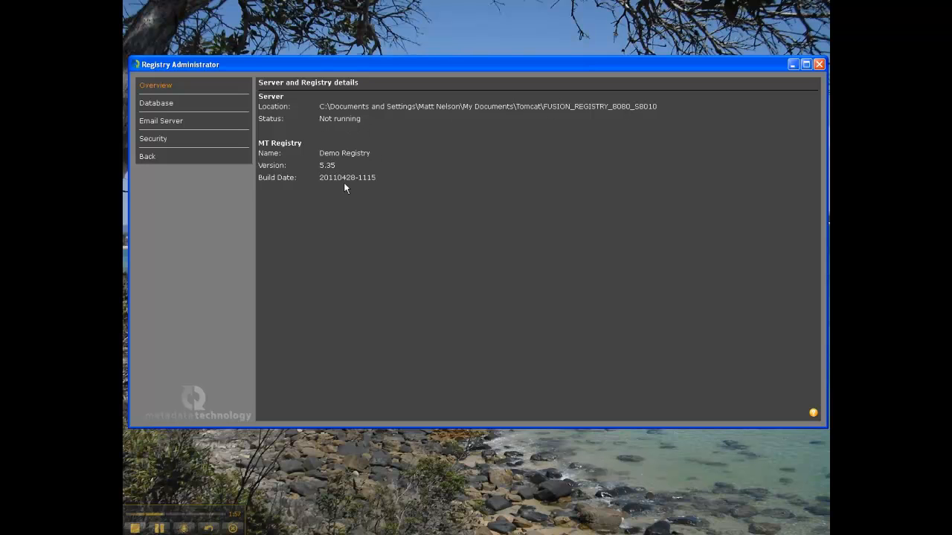
pyautogui.click(156, 107)
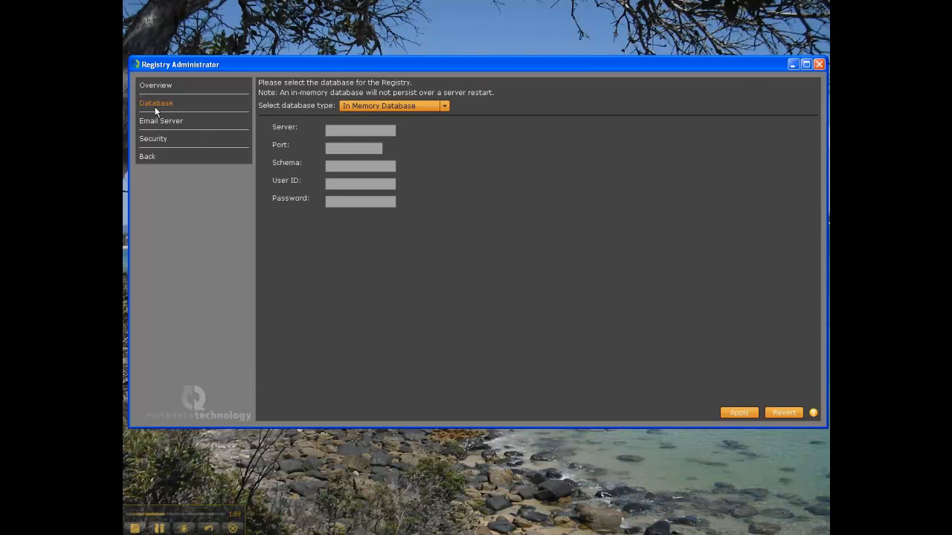
# Set the database type to MySQL Database with server localhost and port 3306
pyautogui.click(376, 110)
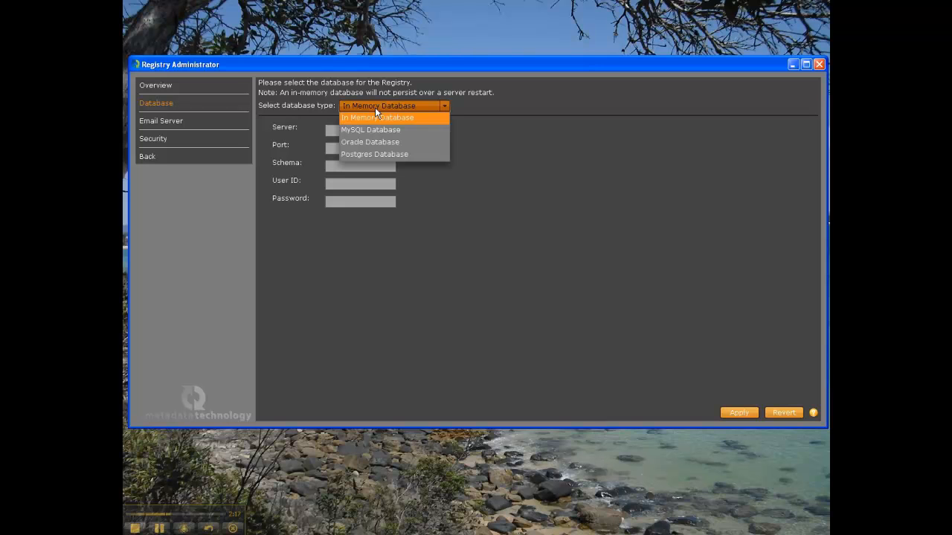
pyautogui.click(380, 130)
pyautogui.click(382, 130)
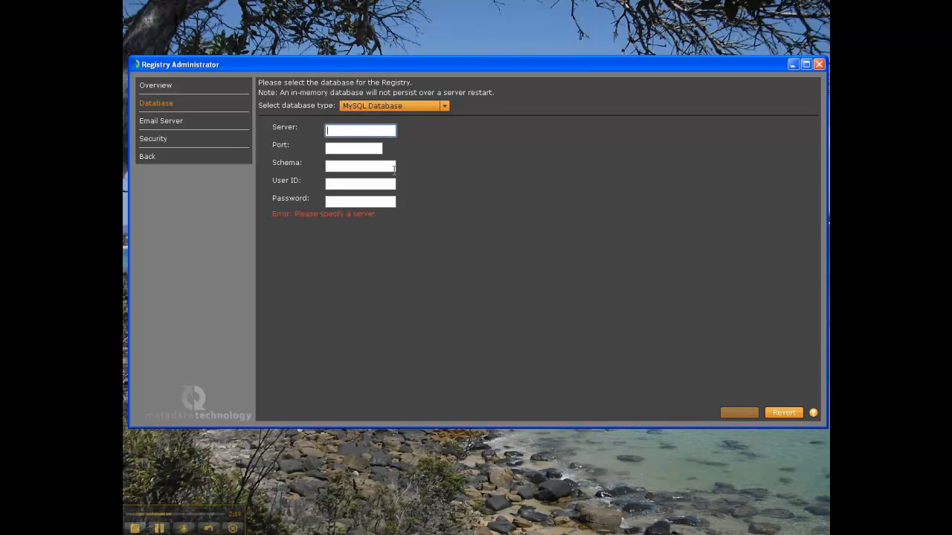
pyautogui.write('loca')
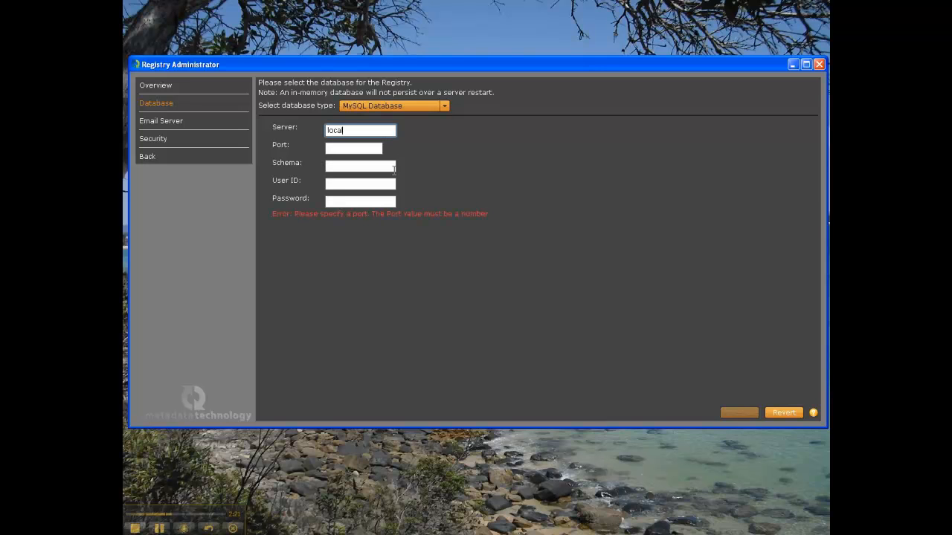
pyautogui.write('lhost')
pyautogui.press('Tab')
pyautogui.write('33')
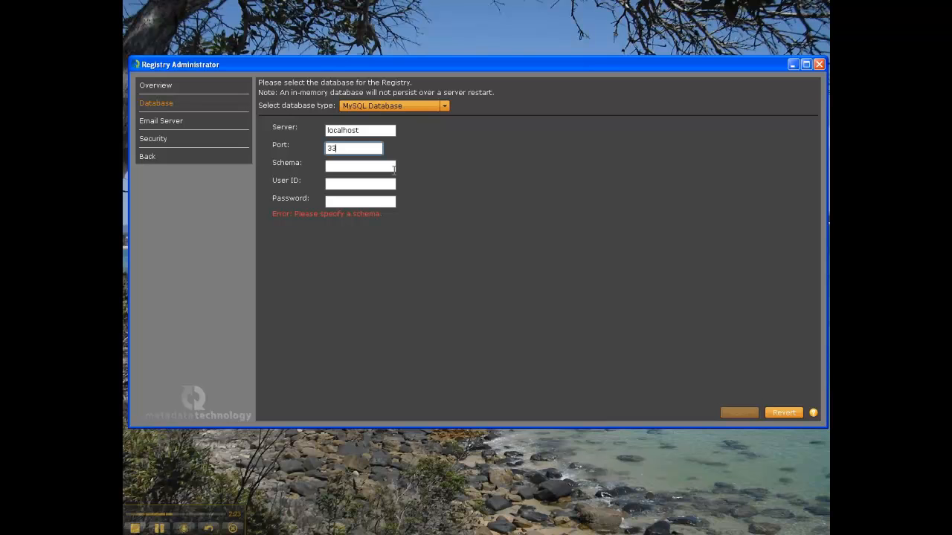
pyautogui.write('06')
# Move to the schema field and look up the fusion_registry database in SQLyog
pyautogui.click(393, 168)
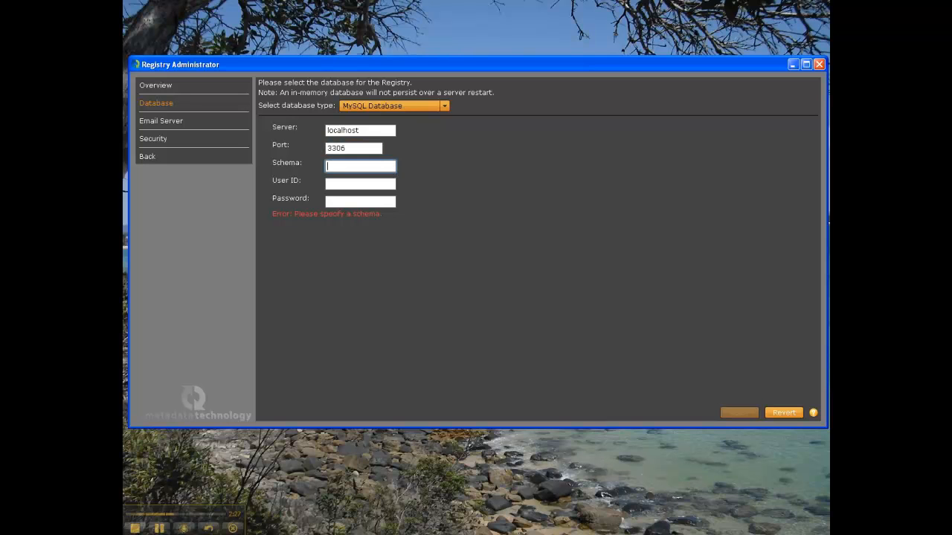
pyautogui.hotkey('alt', 'Tab')
pyautogui.click(168, 59)
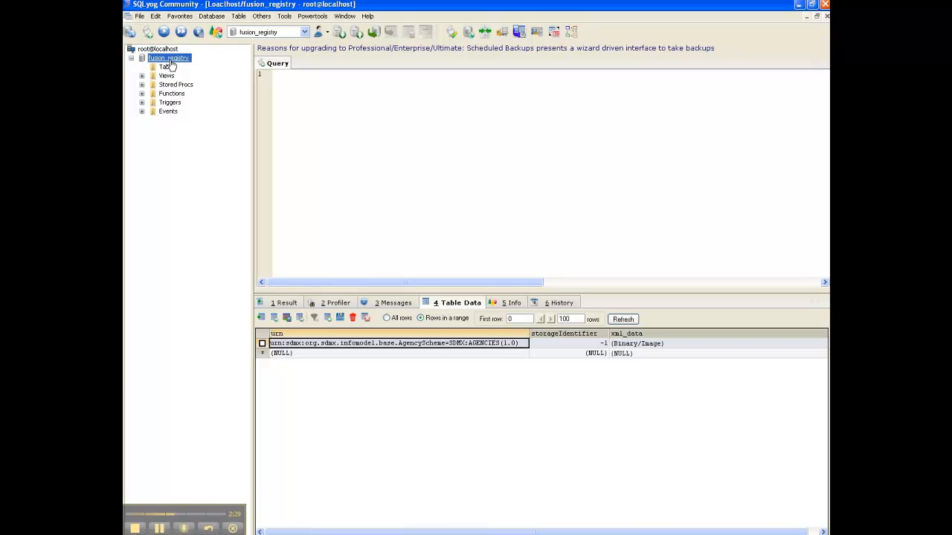
# Select the fusion_registry Tables node in SQLyog, then minimize SQLyog
pyautogui.click(168, 67)
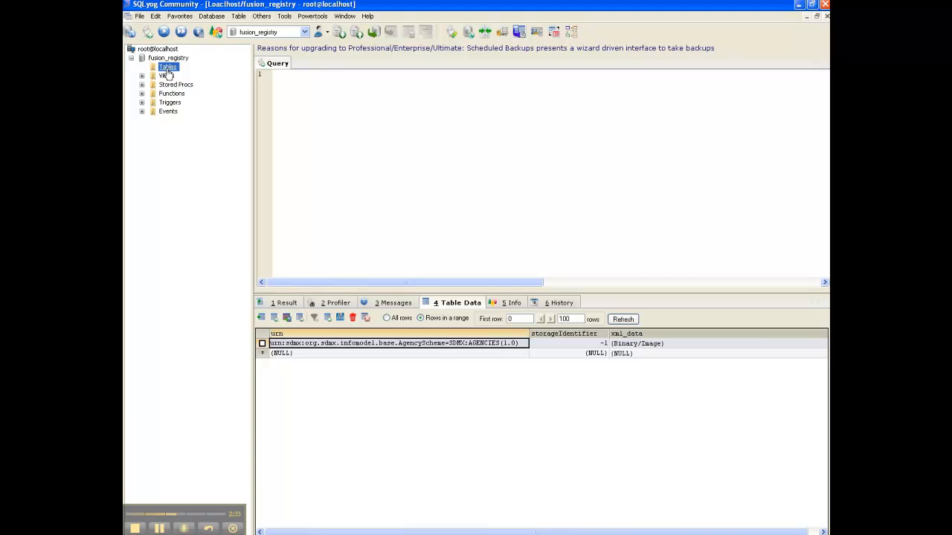
pyautogui.click(799, 5)
# Apply the MySQL connection with schema fusion_registry and the database user ID and password
pyautogui.write('fusi')
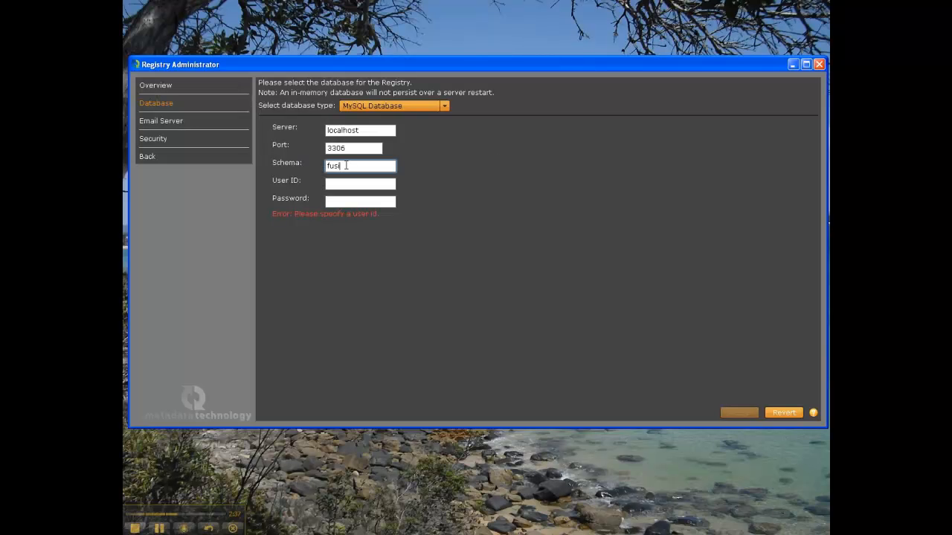
pyautogui.write('on_registry')
pyautogui.press('Tab')
pyautogui.write('root')
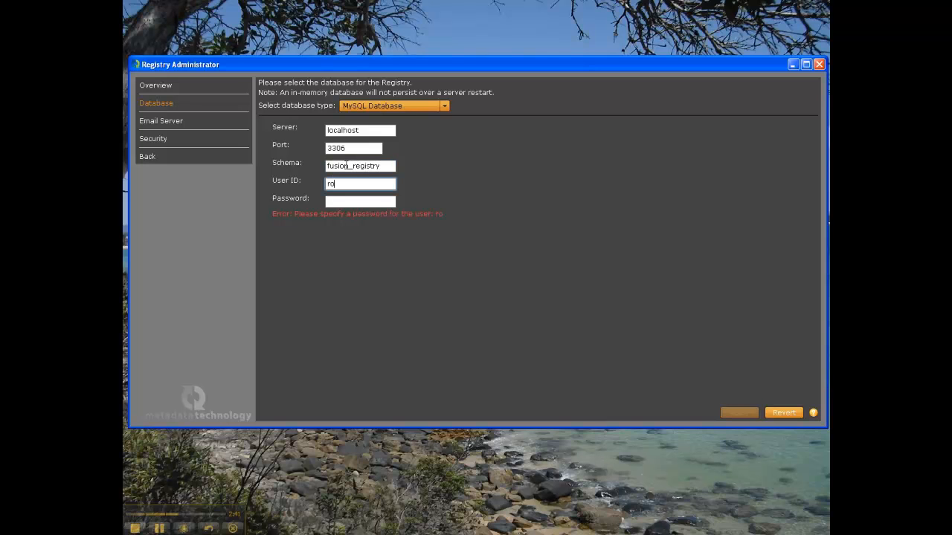
pyautogui.press('Tab')
pyautogui.write('rootroot')
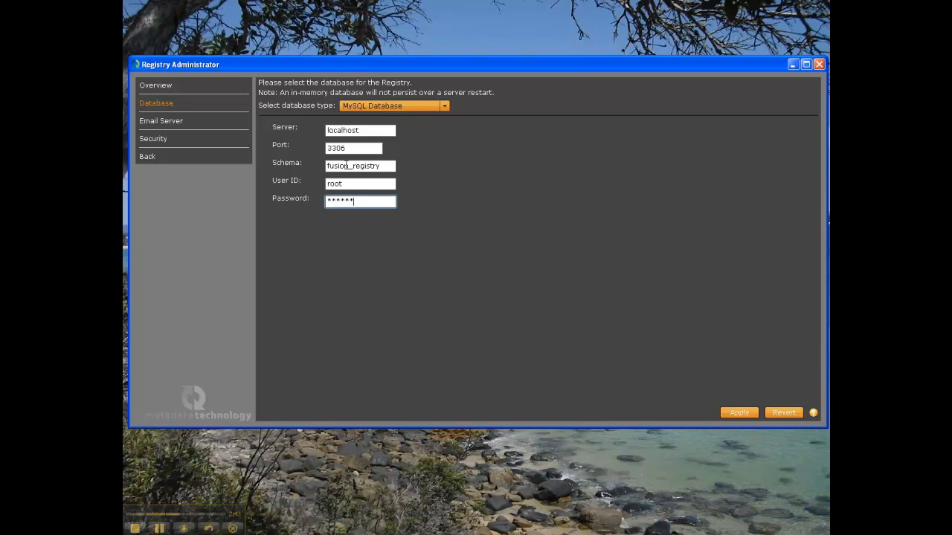
pyautogui.hotkey('shift', 'Left')
pyautogui.hotkey('shift', 'Left')
pyautogui.hotkey('shift', 'Left')
pyautogui.hotkey('shift', 'Left')
pyautogui.hotkey('shift', 'Left')
pyautogui.hotkey('shift', 'Left')
pyautogui.hotkey('shift', 'Left')
pyautogui.hotkey('shift', 'Left')
pyautogui.write('password')
pyautogui.click(739, 413)
pyautogui.click(480, 264)
# Disable and apply the e-mail server setting, view Security, then go back to the registry list
pyautogui.click(178, 121)
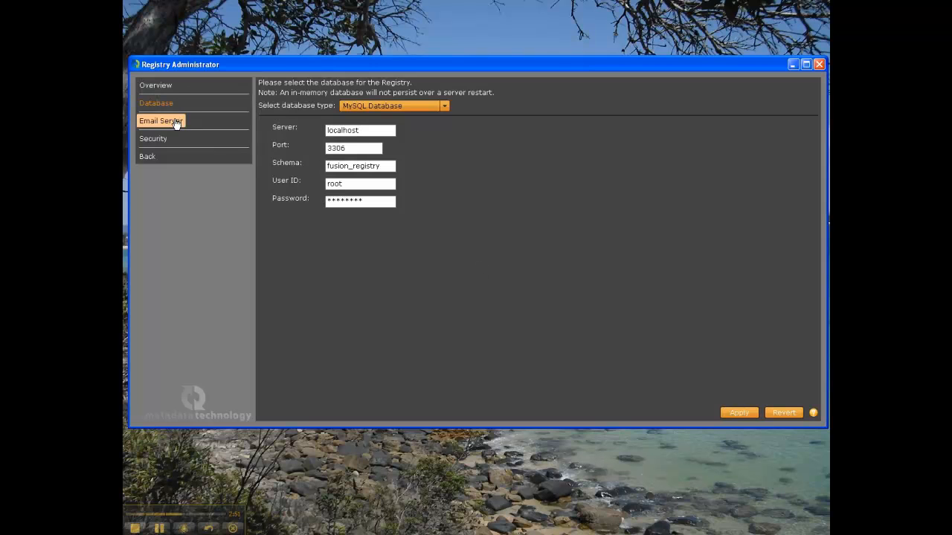
pyautogui.click(268, 98)
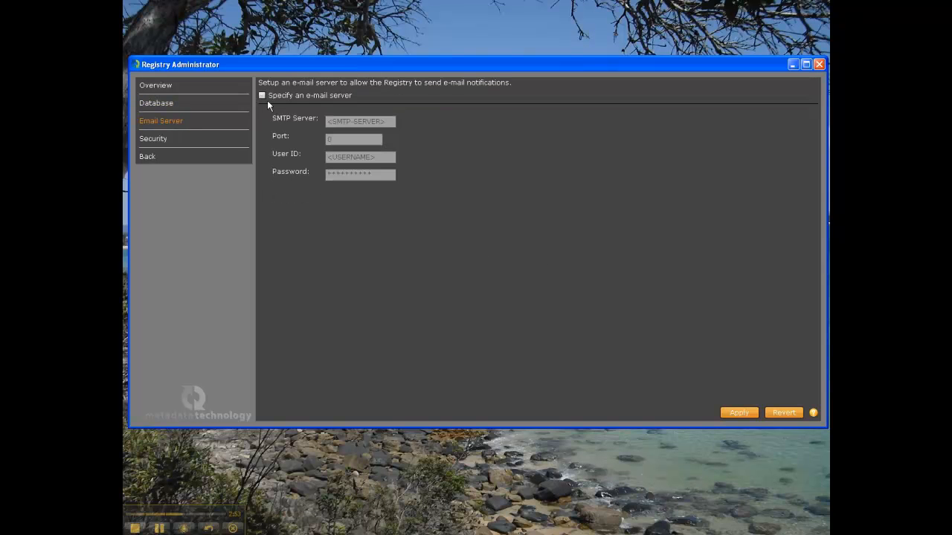
pyautogui.click(726, 412)
pyautogui.click(483, 269)
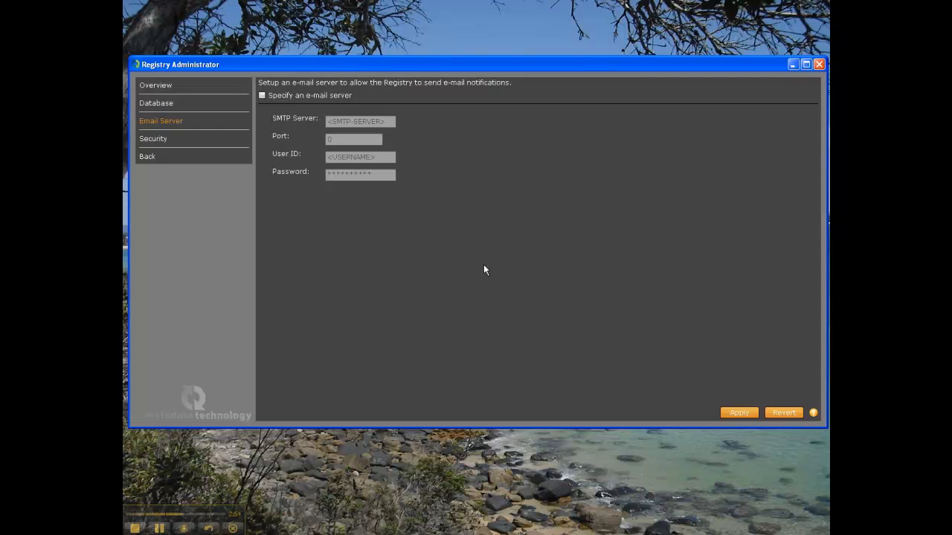
pyautogui.click(149, 141)
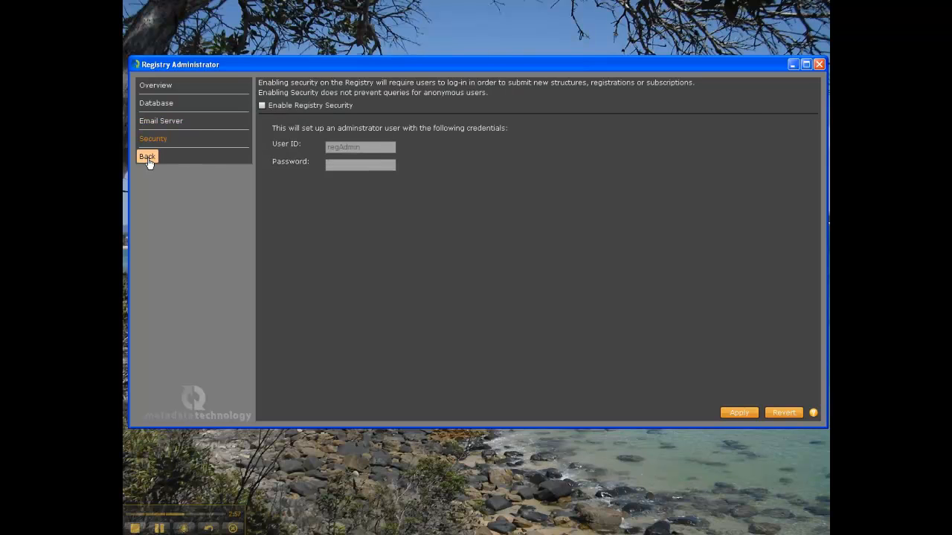
pyautogui.click(149, 159)
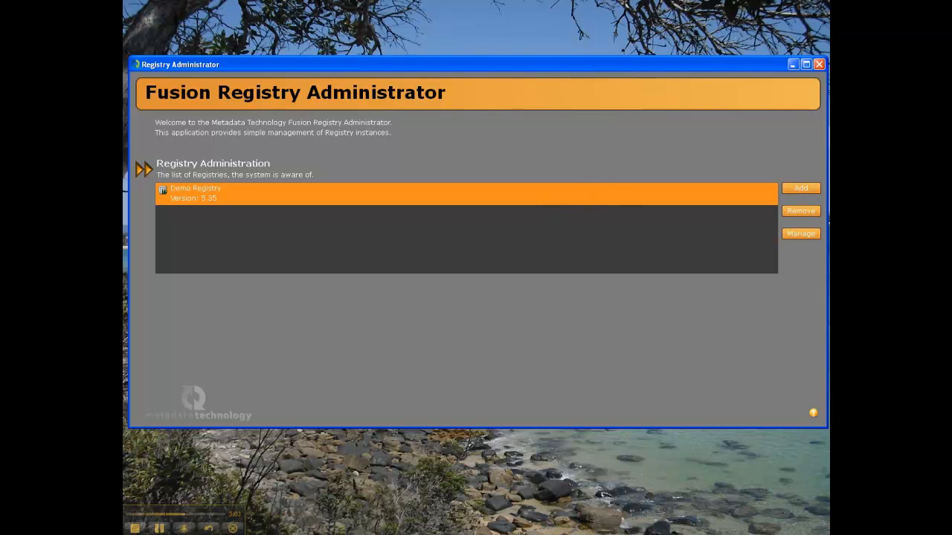
# Wait for the Tomcat console to report server startup in 10922 ms
pyautogui.hotkey('alt', 'Tab')
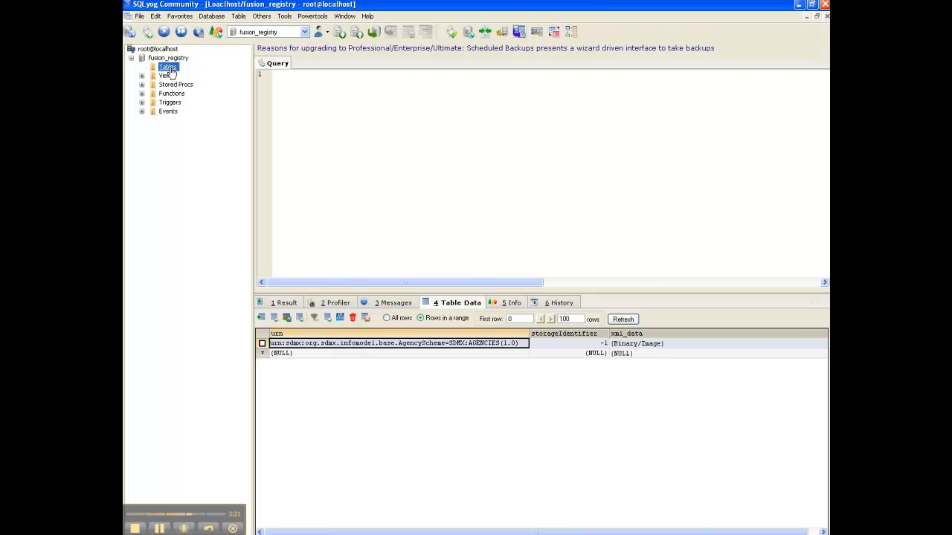
# Expand fusion_registry's tables and view cross_ref_control, maintainables, registrysettings and serialized_maintainable data
pyautogui.doubleClick(169, 67)
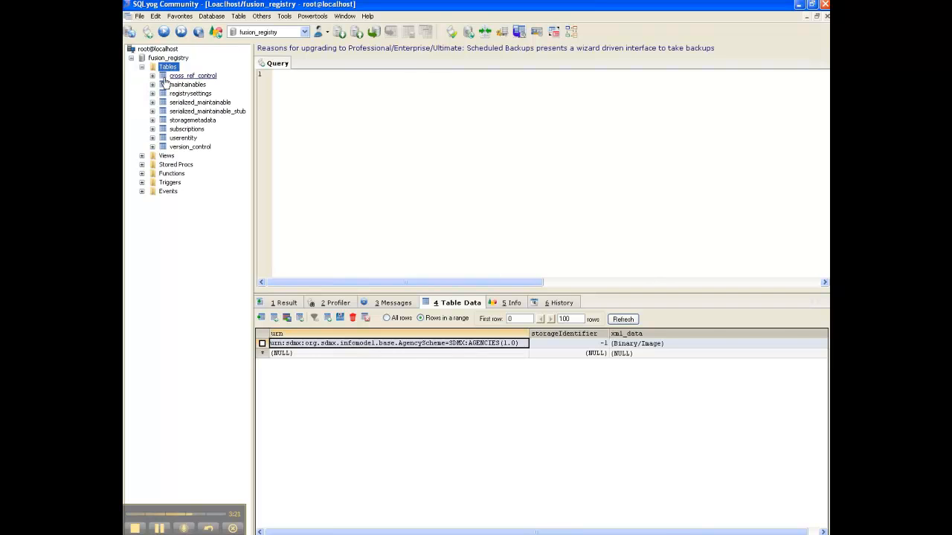
pyautogui.click(191, 75)
pyautogui.click(184, 84)
pyautogui.click(182, 93)
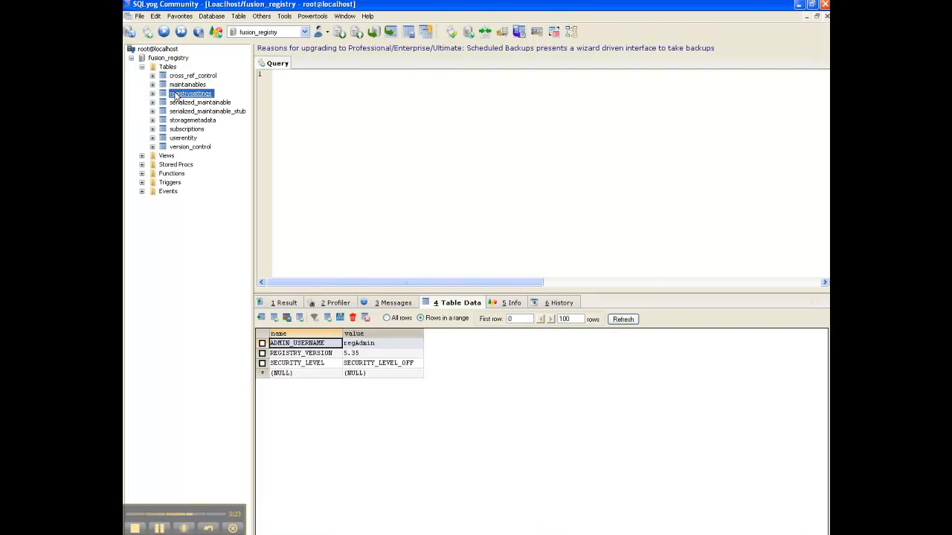
pyautogui.click(195, 102)
pyautogui.click(206, 112)
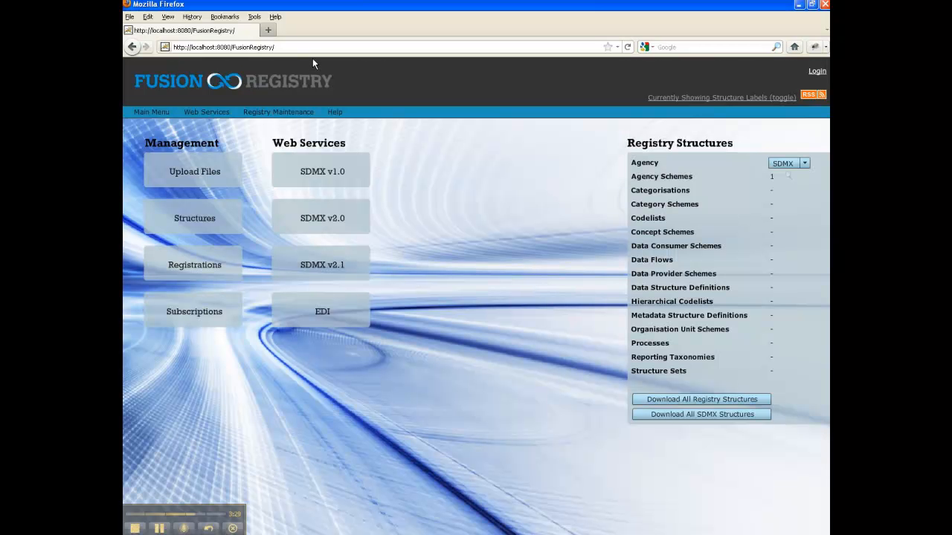
# Reload localhost:8080/FusionRegistry, confirm Demo Registry shows Running, and close Registry Administrator
pyautogui.click(310, 46)
pyautogui.click(627, 47)
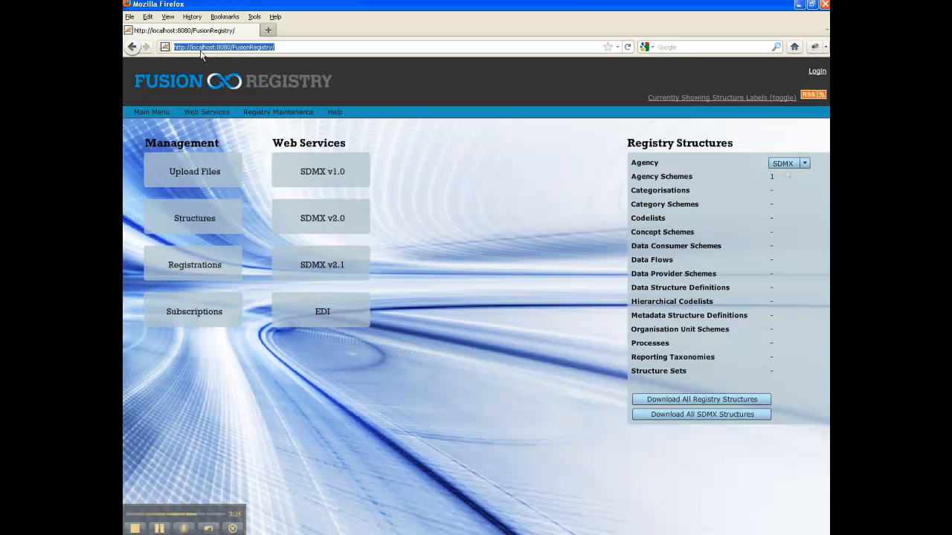
pyautogui.moveTo(232, 47); pyautogui.dragTo(273, 48)
pyautogui.moveTo(236, 47); pyautogui.dragTo(267, 47)
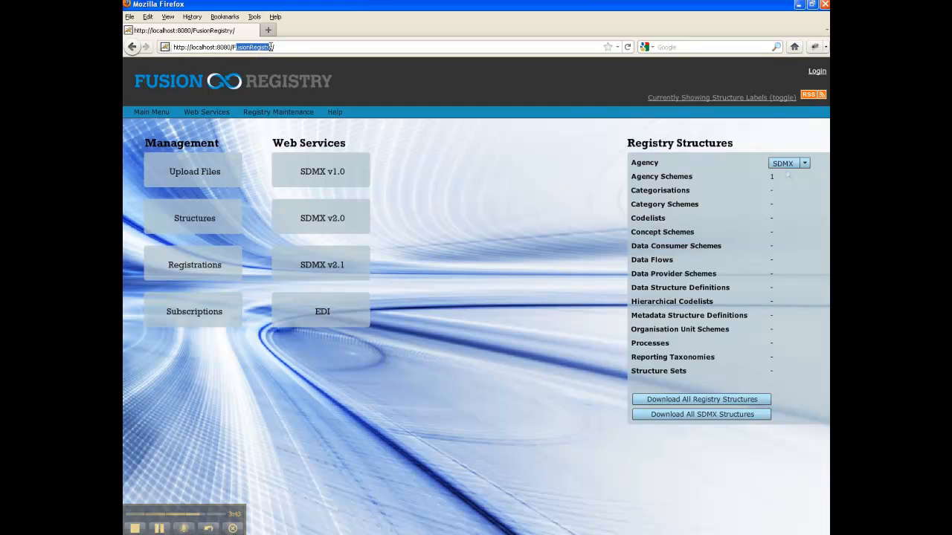
pyautogui.click(803, 162)
pyautogui.click(804, 163)
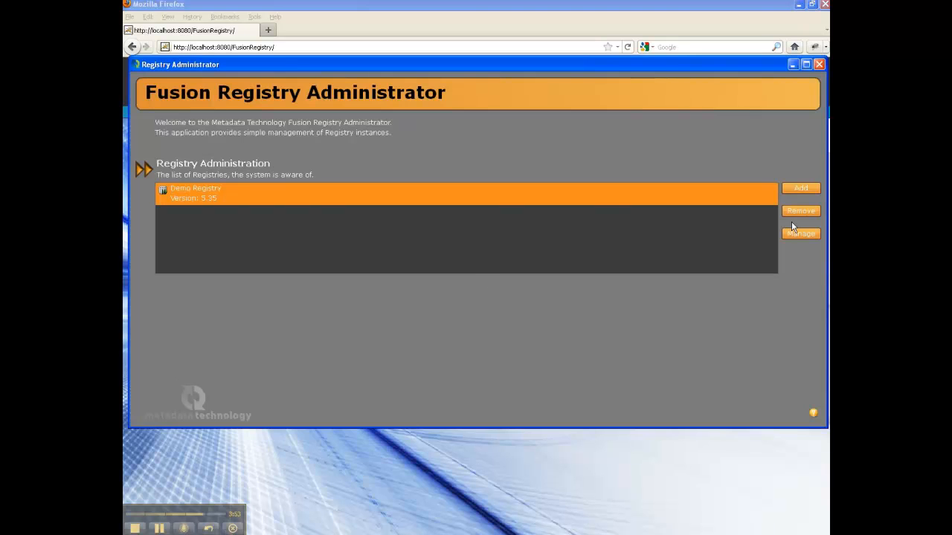
pyautogui.click(794, 233)
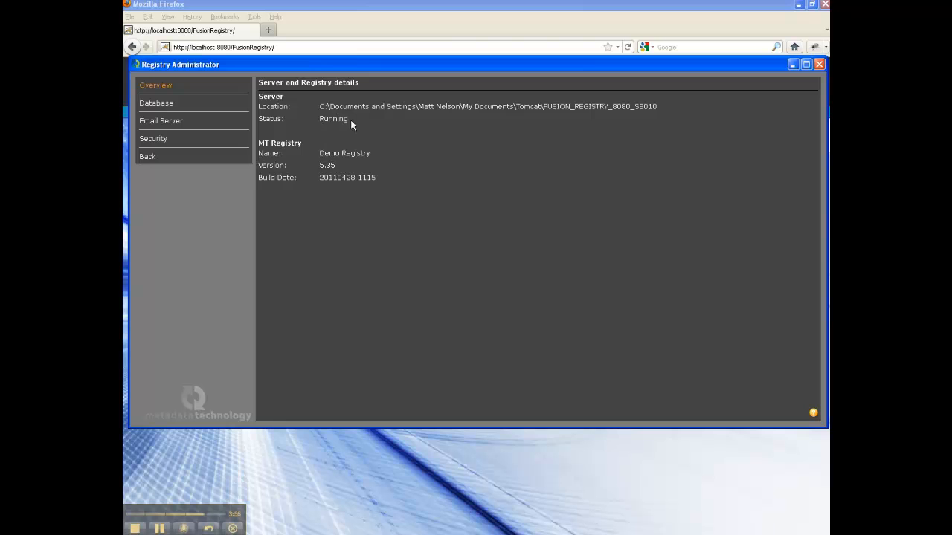
pyautogui.click(818, 65)
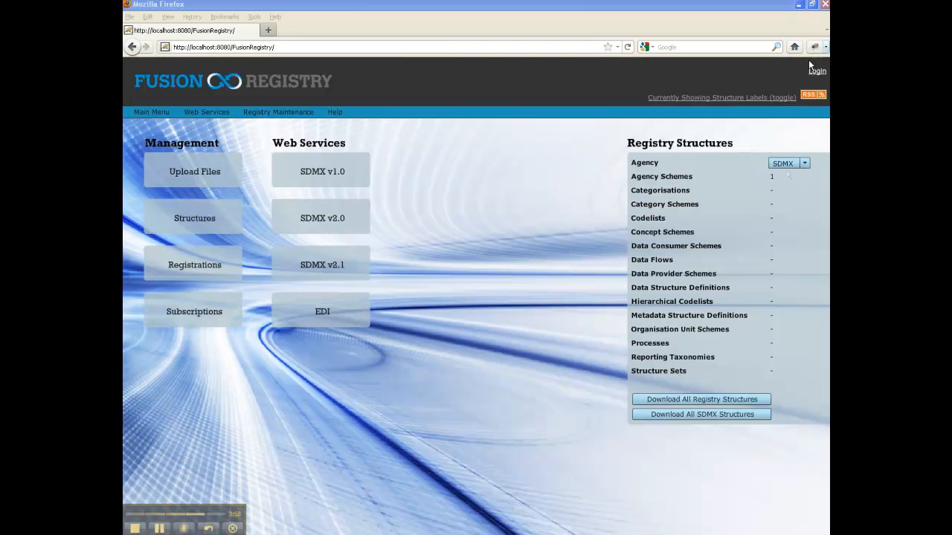